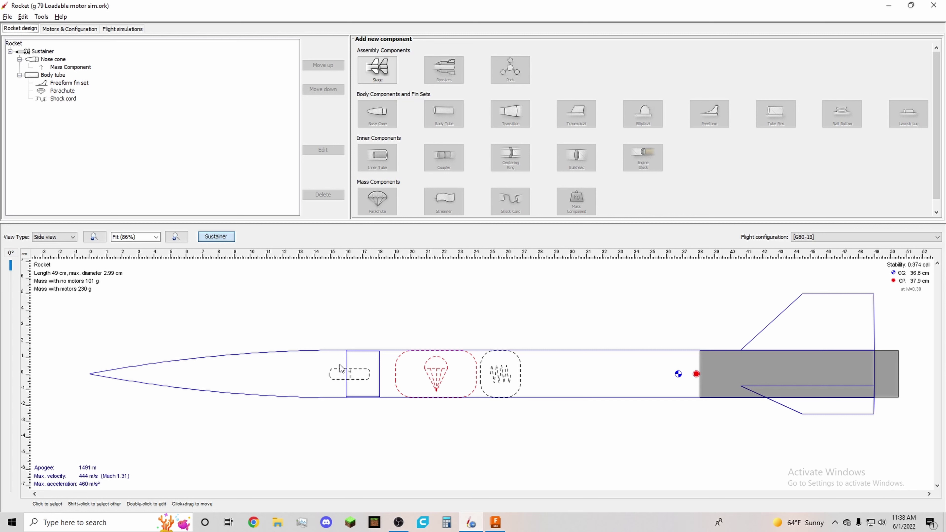
- Highlight the nose cone's Mass Component in the Lawn Dart design, then deselect it
left_click(360, 376)
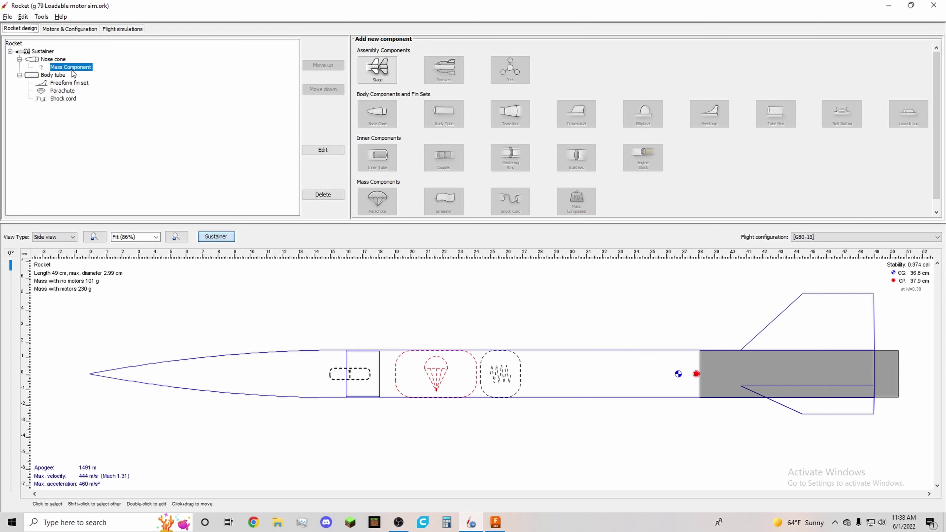
left_click(360, 277)
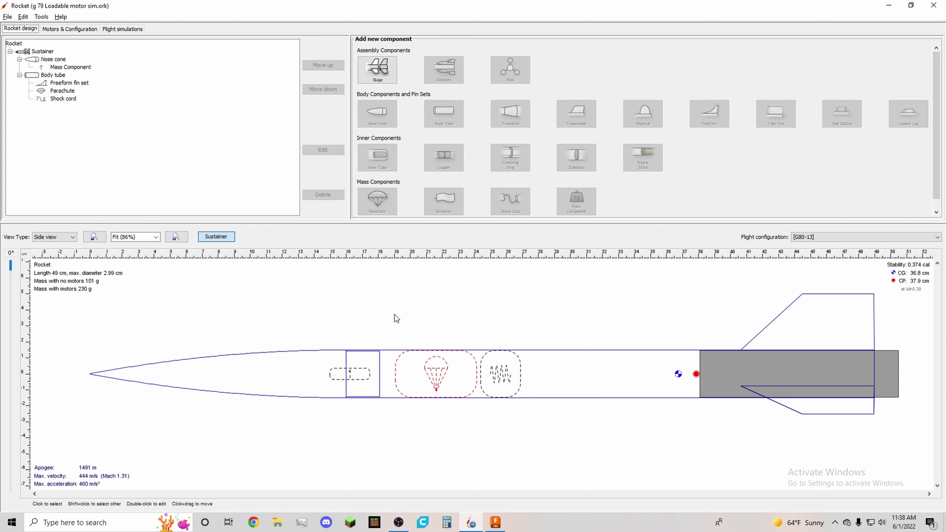
left_click(81, 31)
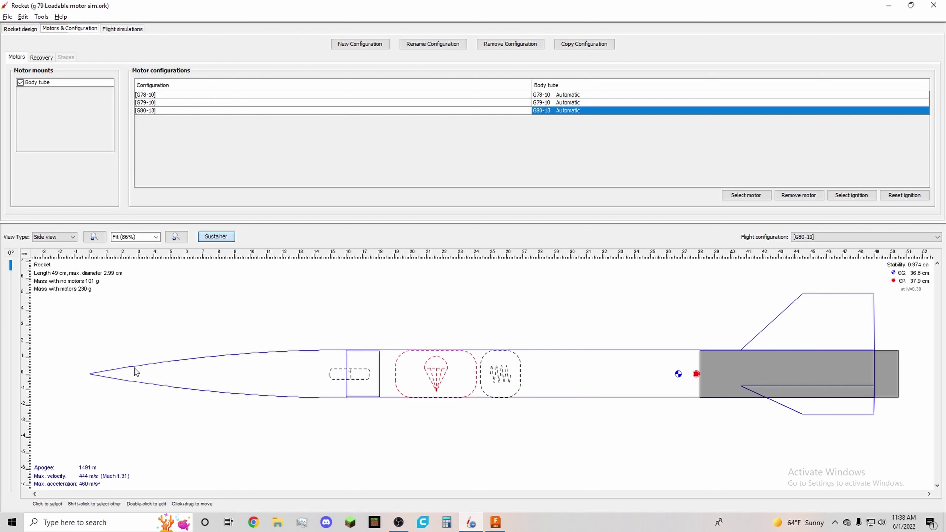
- Bring up the flight simulations list, where Simulation 9 (G80-13) reaches 1491 m apogee
left_click(134, 29)
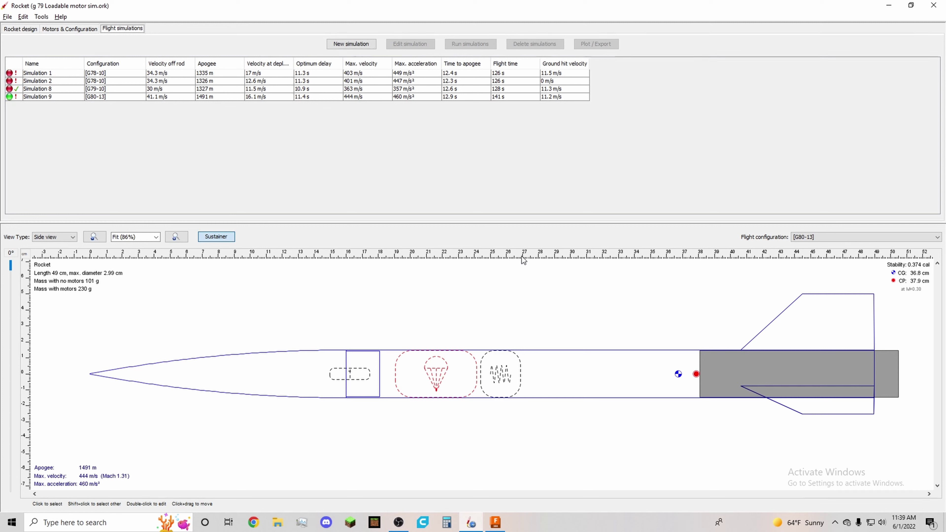
- Select Simulation 9 (G80-13, 1491 m apogee, 141 s flight), then go back to Rocket design
left_click(170, 98)
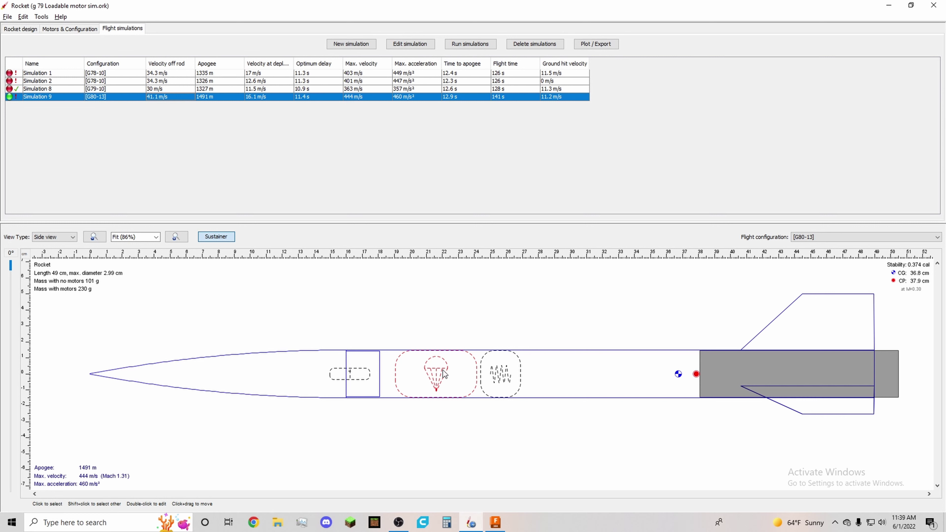
left_click(21, 30)
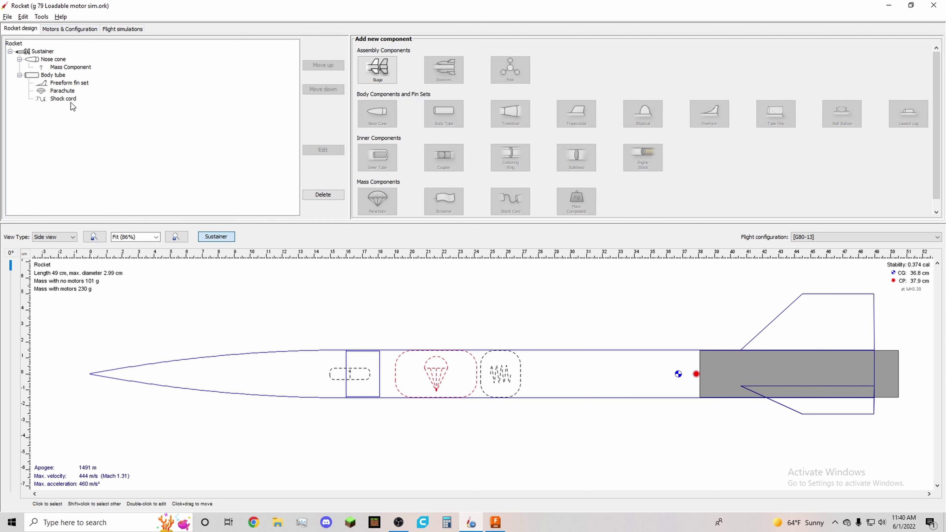
left_click(62, 93)
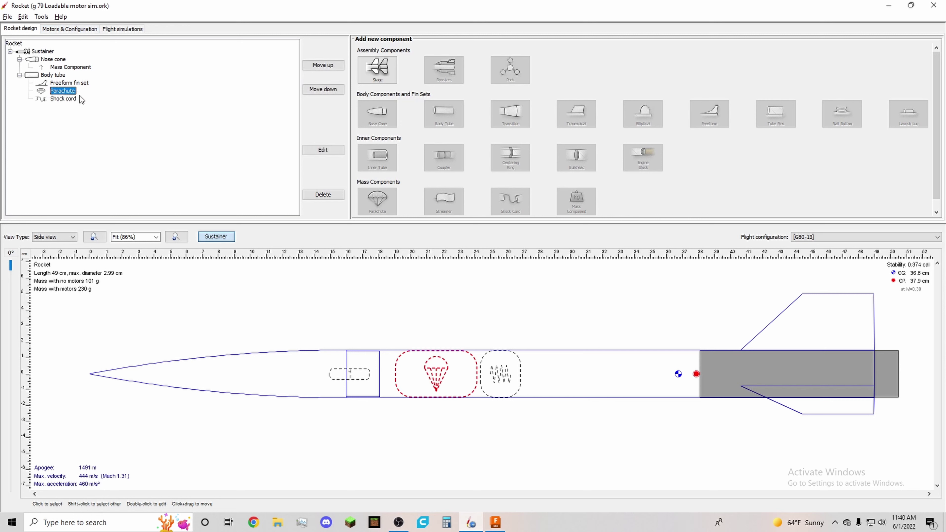
left_click(62, 99)
left_click(63, 89)
left_click(88, 29)
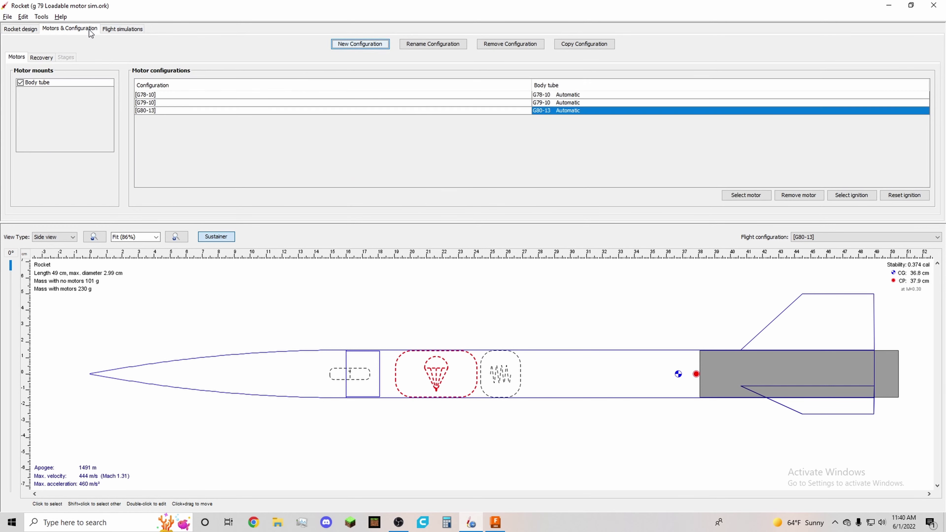
left_click(119, 29)
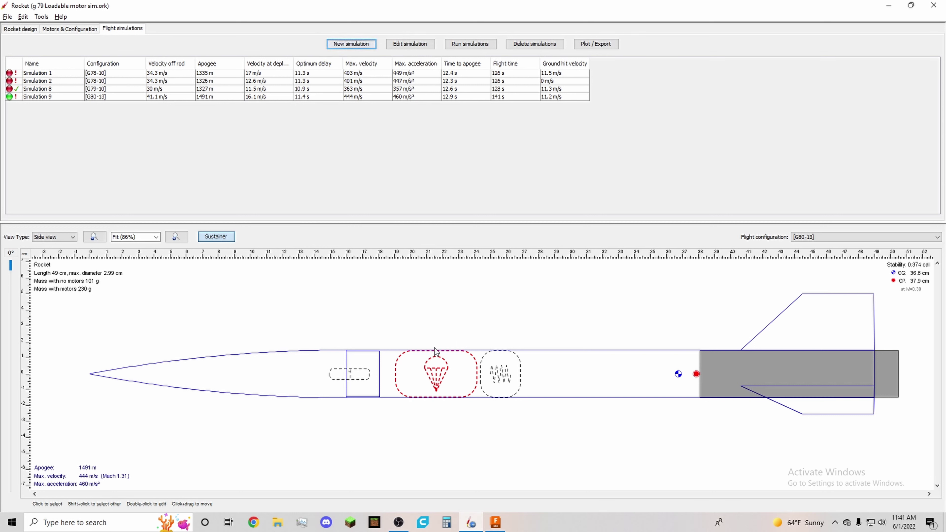
left_click(19, 29)
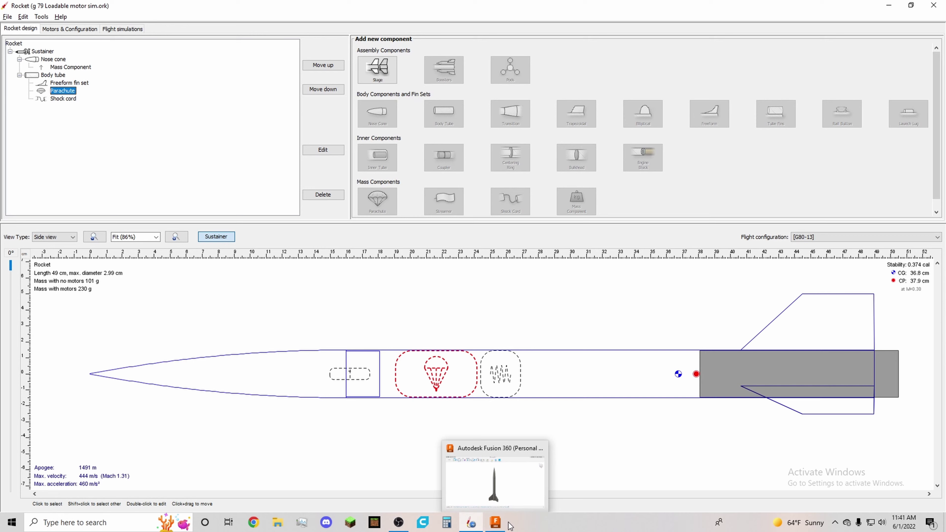
- In the Fusion 360 rocket model, expand Bodies and hide the Body, Old Fin Can and Altimeter
left_click(494, 496)
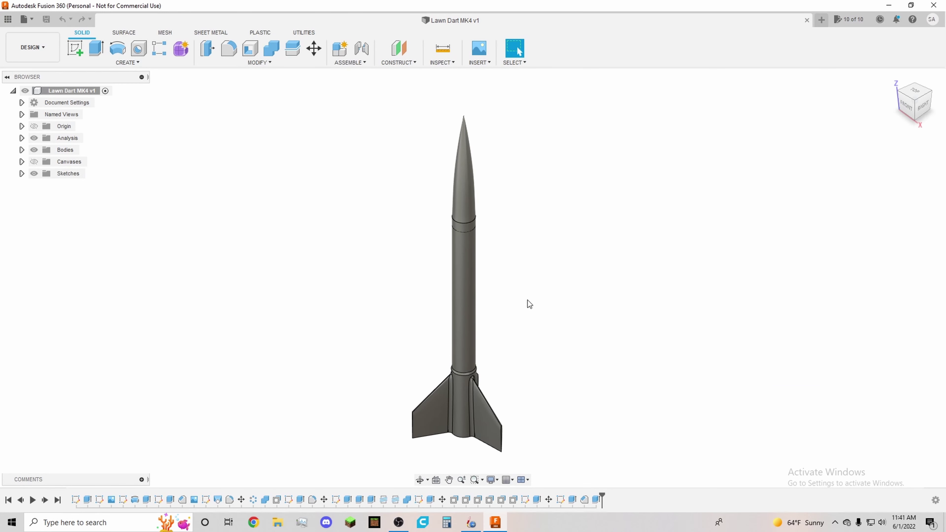
middle_click_drag(525, 303, 554, 280, "shift")
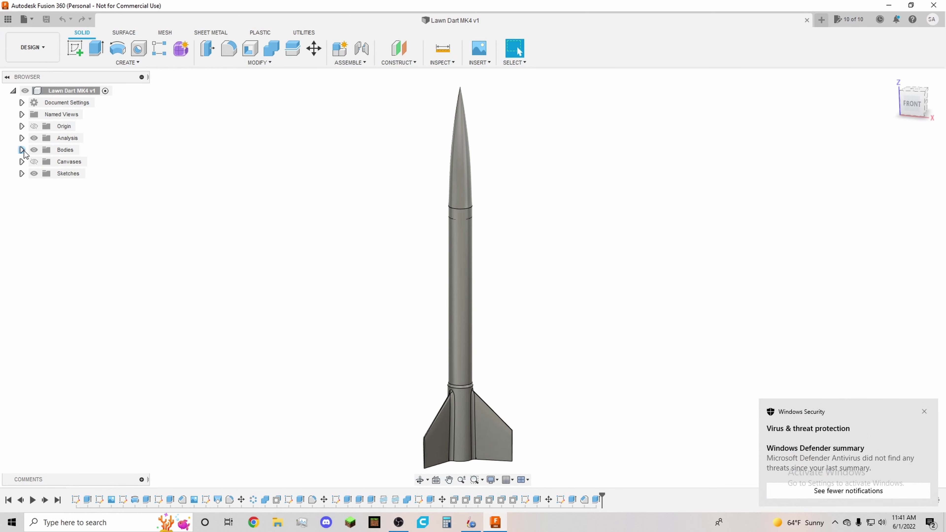
left_click(22, 151)
left_click(43, 164)
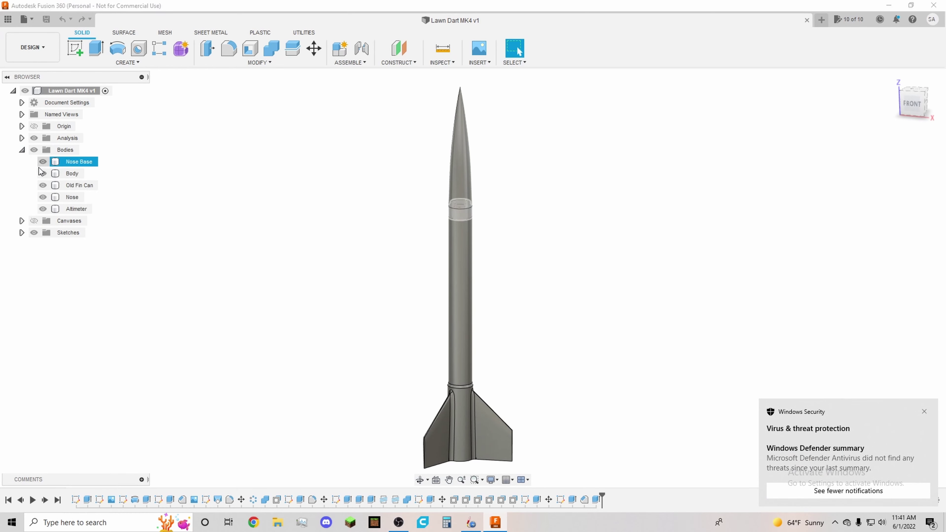
left_click(42, 173)
left_click(42, 186)
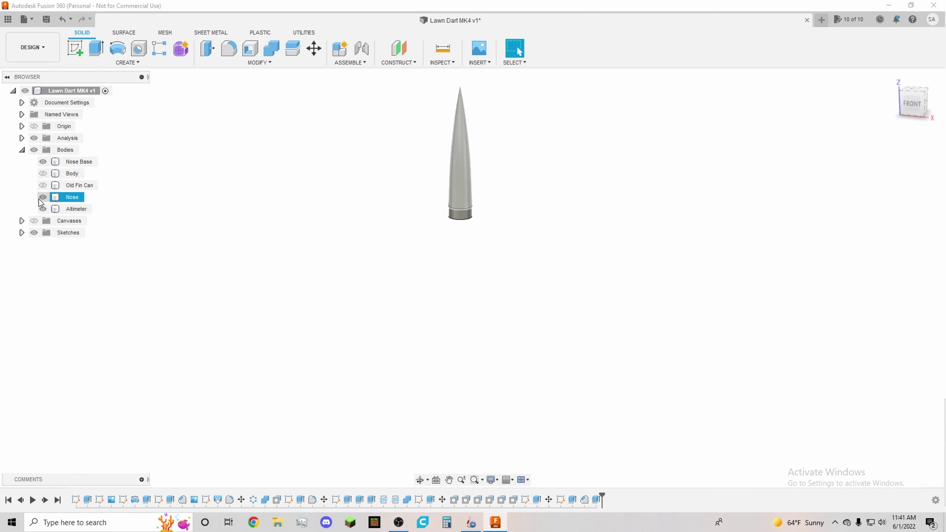
left_click(42, 209)
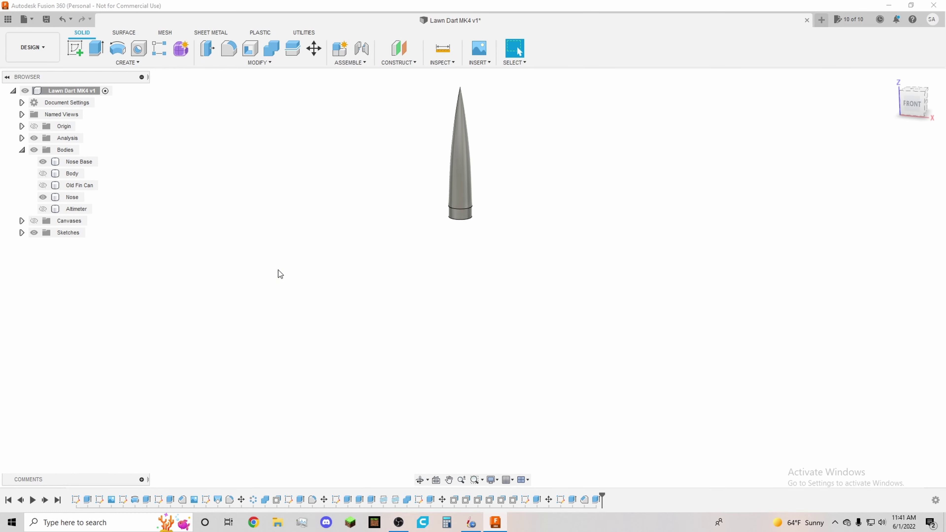
- Hide the Nose and Altimeter so only the Nose Base shows, inspecting its threaded opening
middle_click_drag(512, 251, 499, 187, "shift")
scroll(493, 170, "up", 6)
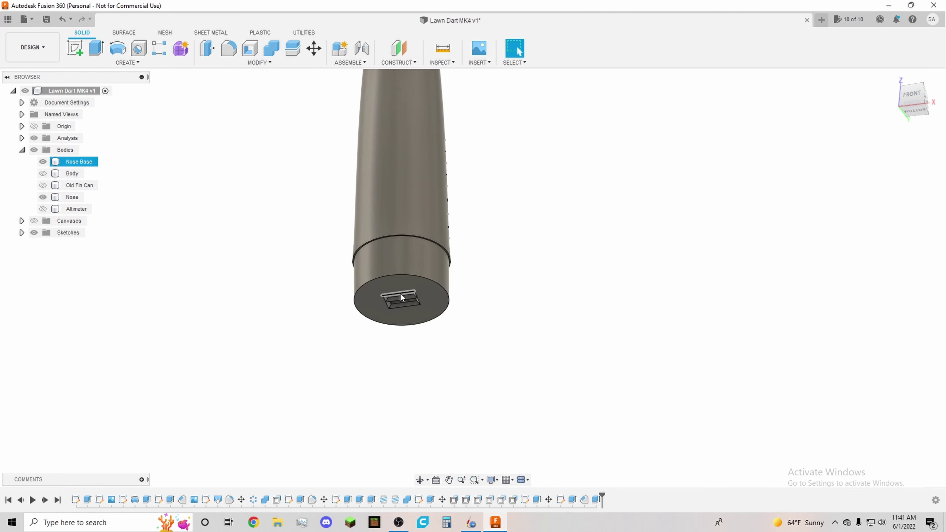
scroll(402, 297, "up", 1)
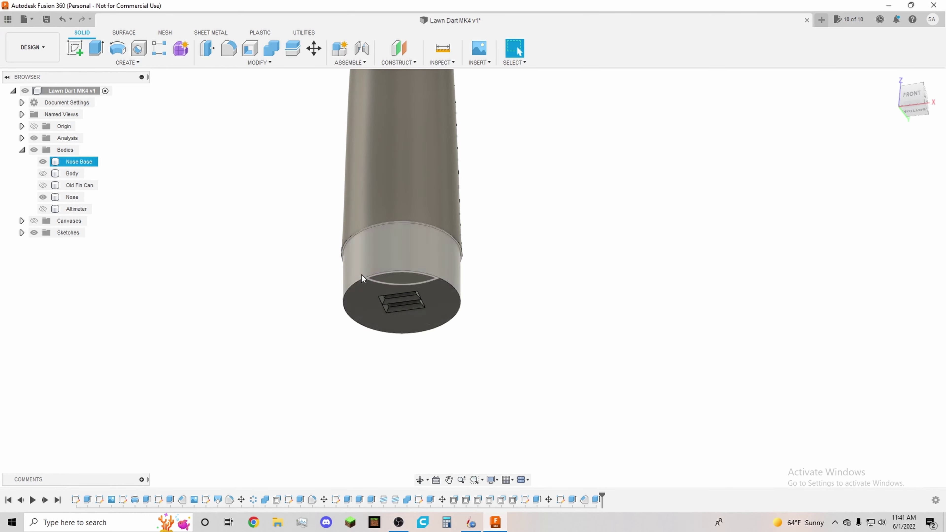
left_click(43, 209)
left_click(43, 197)
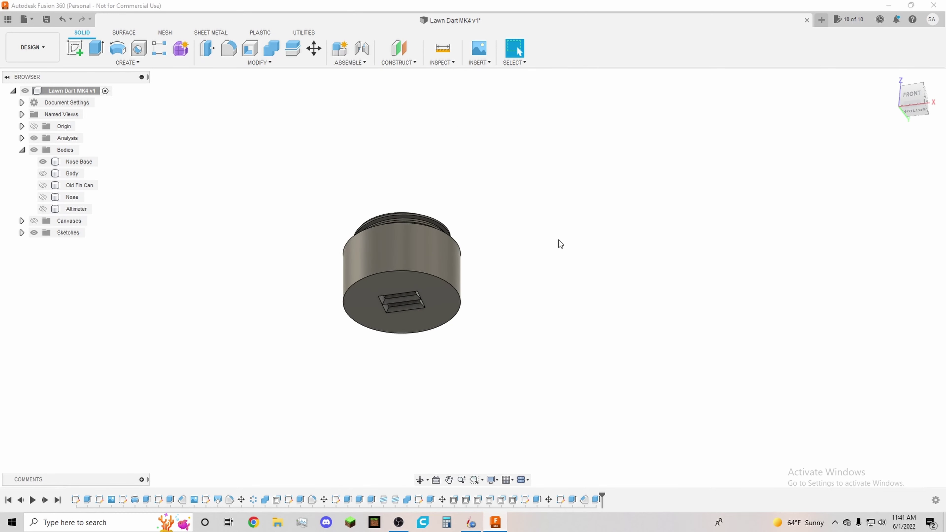
middle_click_drag(560, 238, 572, 281, "shift")
key("Escape")
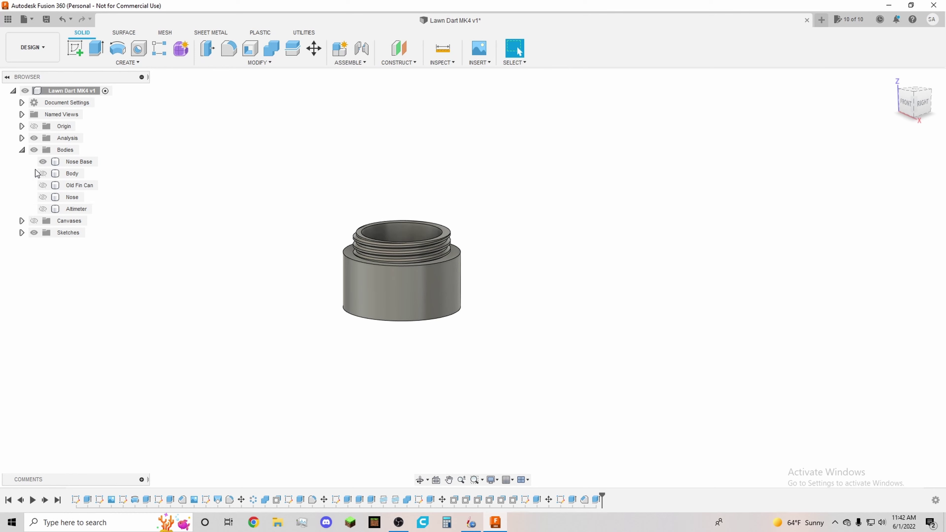
- Show the Nose and Altimeter, hide the Nose Base, and view the nose cone from below
left_click(43, 197)
left_click(43, 162)
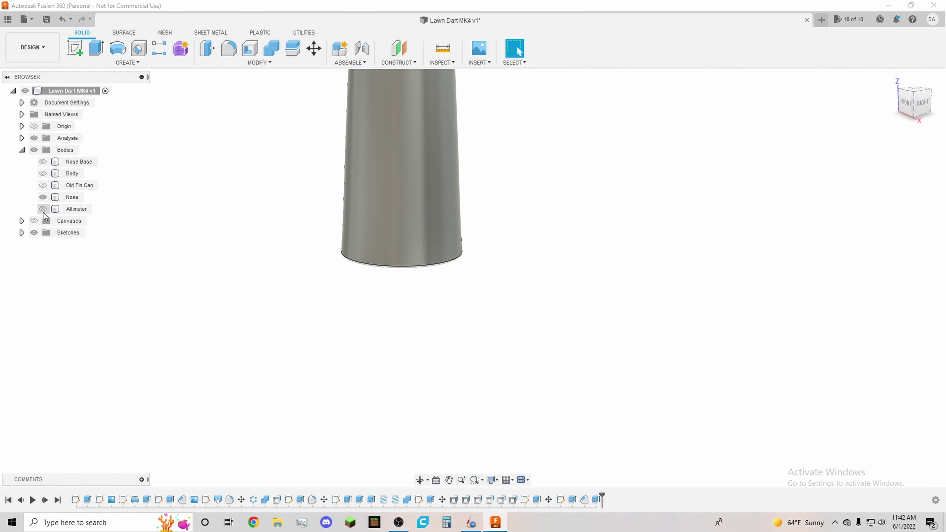
left_click(42, 209)
middle_click_drag(241, 207, 338, 361, "shift")
- Hide the Nose Base, then select the nose cone's mass component in OpenRocket's drawing
left_click(43, 162)
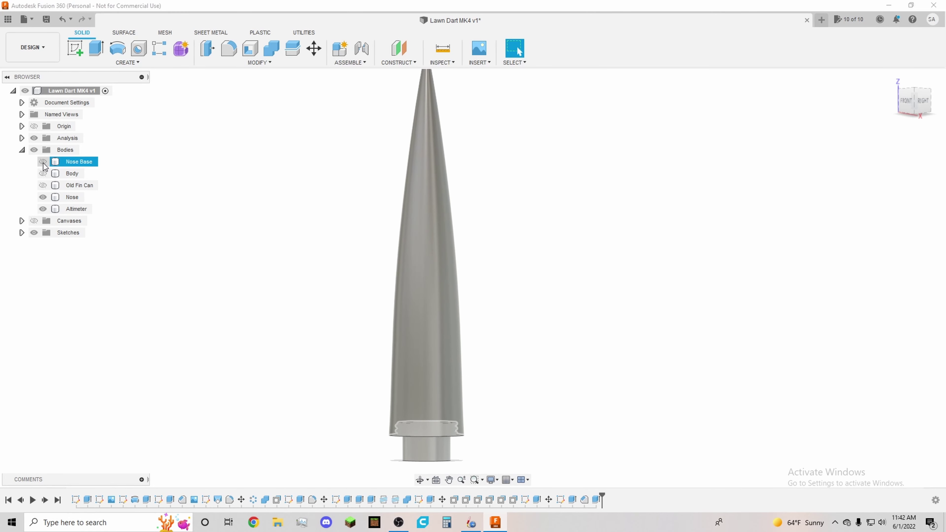
left_click(43, 163)
left_click(471, 523)
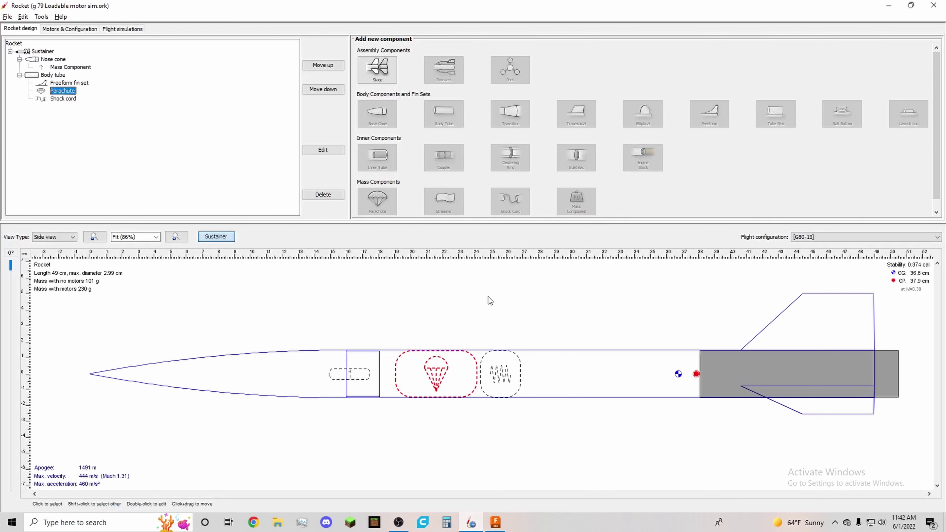
left_click(334, 376)
left_click(297, 307)
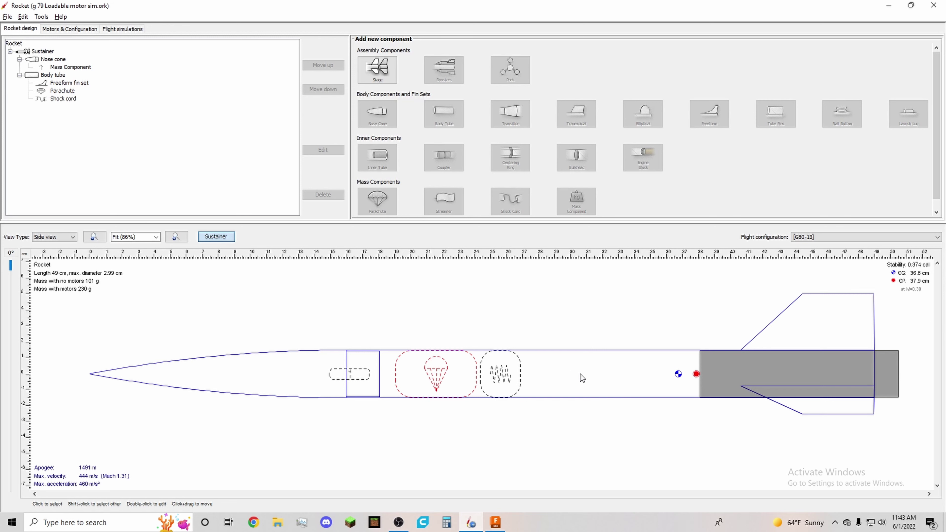
left_click(888, 5)
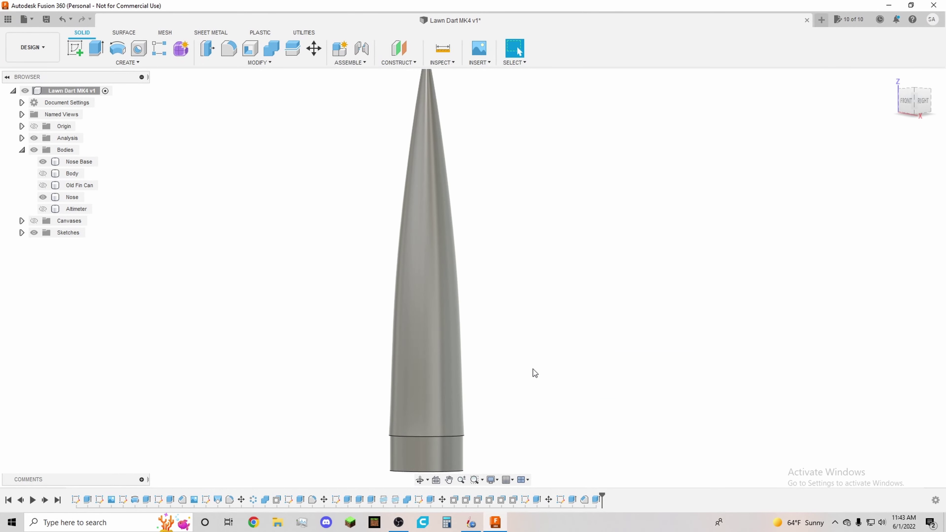
- Show the Body and hide the Nose Base and Nose, leaving only the body tube
scroll(529, 358, "down", 5)
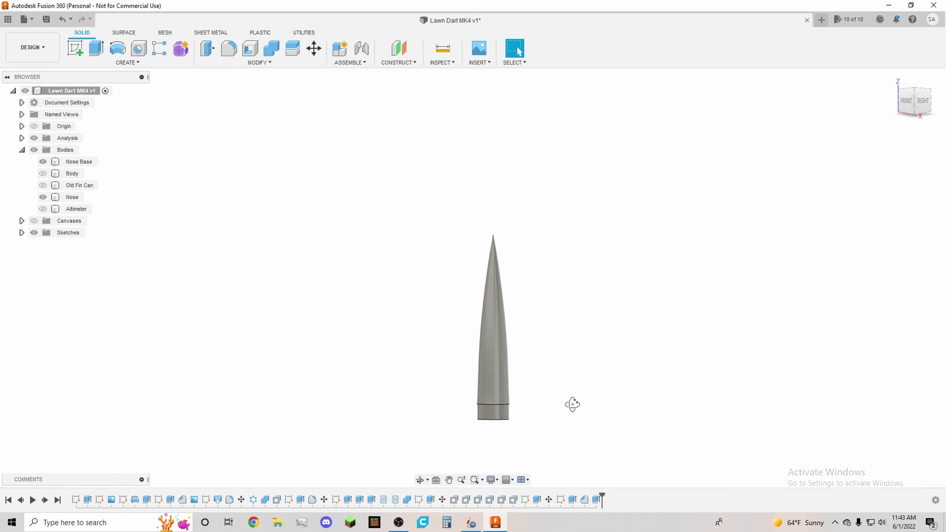
middle_click_drag(573, 404, 550, 285, "shift")
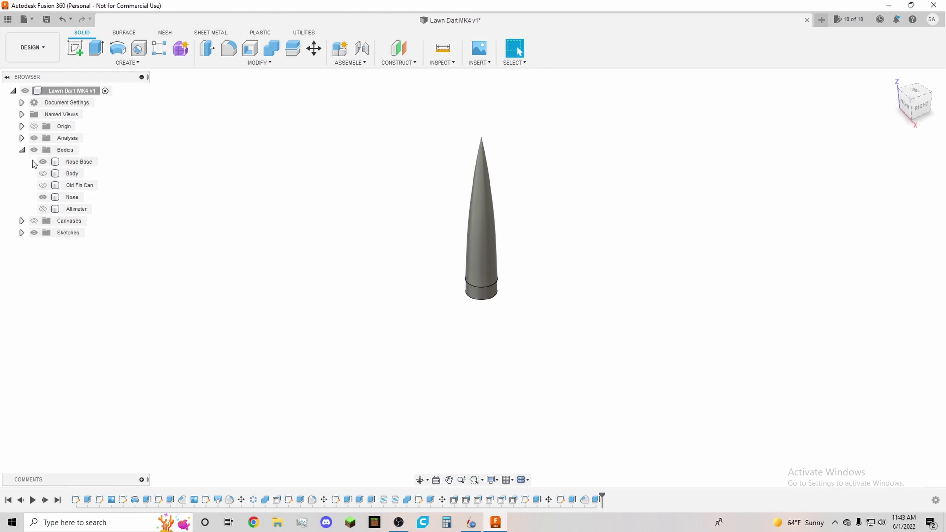
left_click(43, 173)
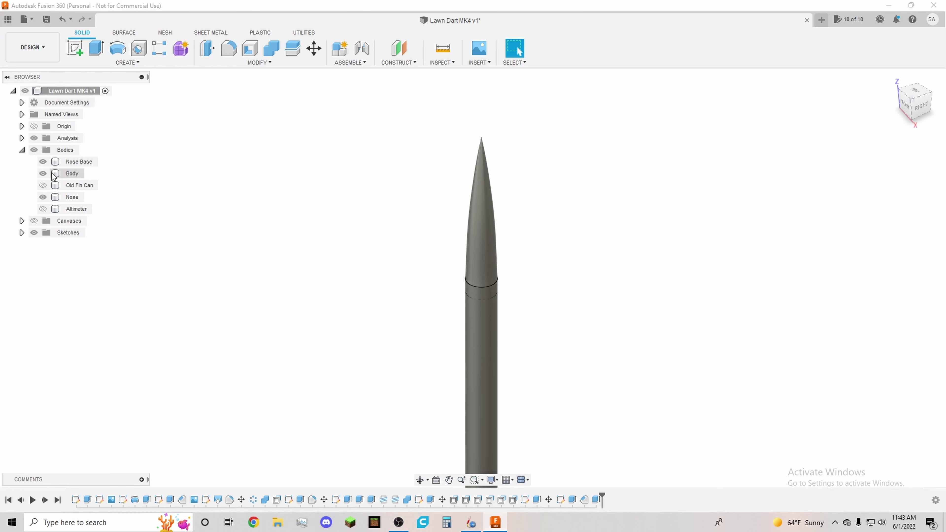
left_click(43, 162)
left_click(43, 197)
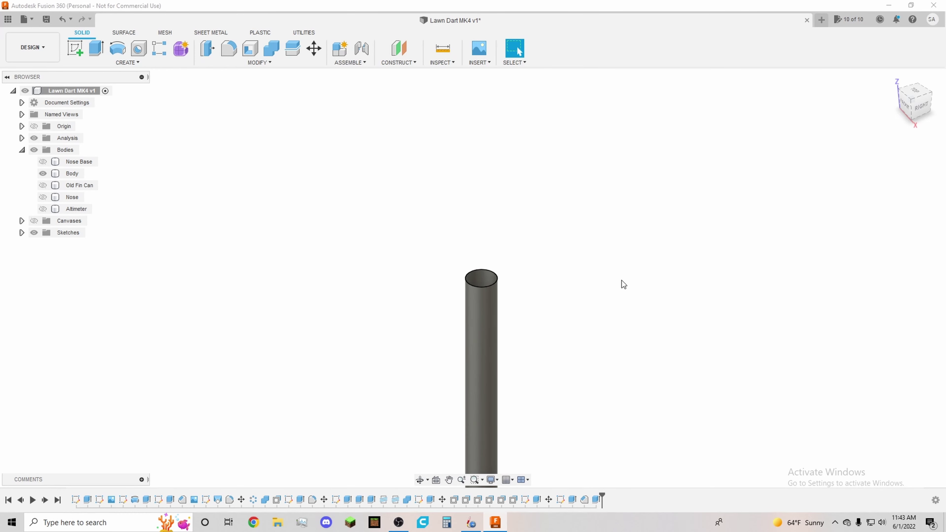
- Orbit around the body tube from above, the side and below, looking down its axis
middle_click_drag(589, 297, 566, 224, "shift")
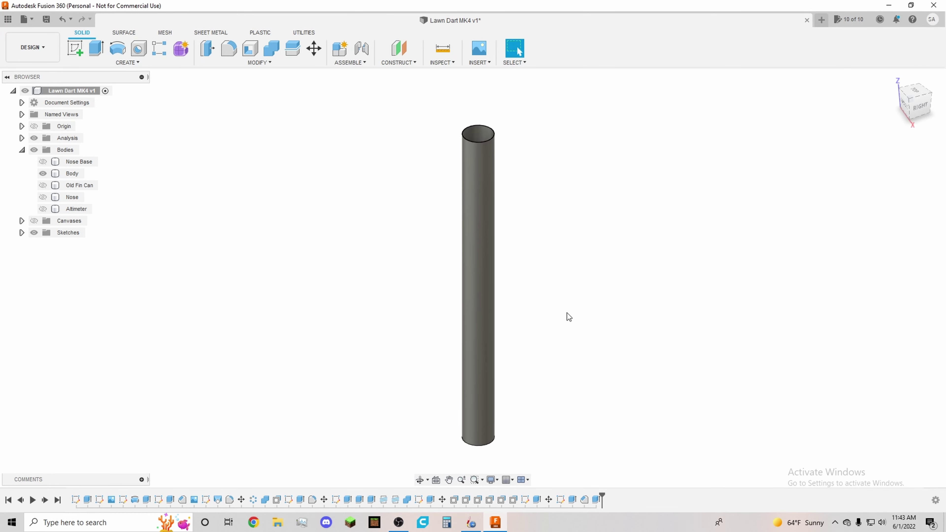
middle_click_drag(553, 390, 546, 348, "shift")
mouse_move(544, 295)
middle_mouse_down("shift")
mouse_move(536, 281)
mouse_move(539, 291)
middle_mouse_up("shift")
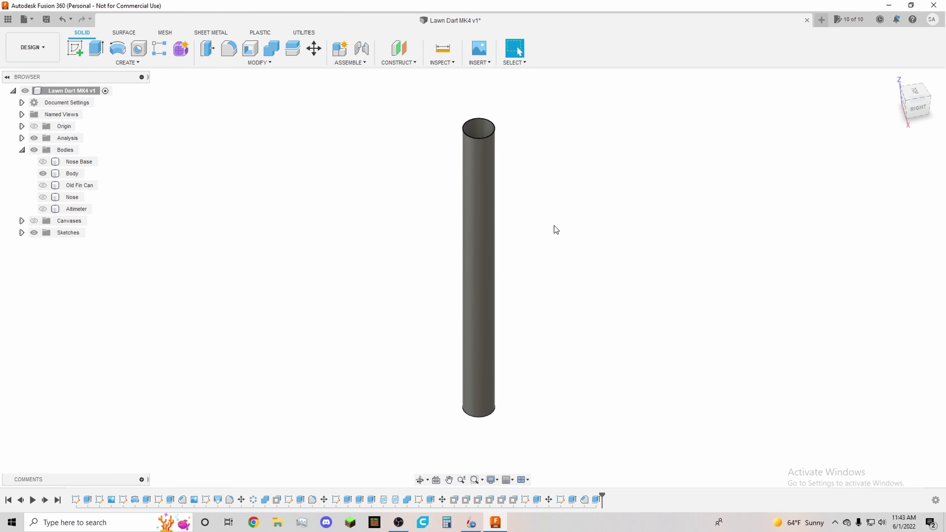
middle_click_drag(554, 225, 595, 197, "shift")
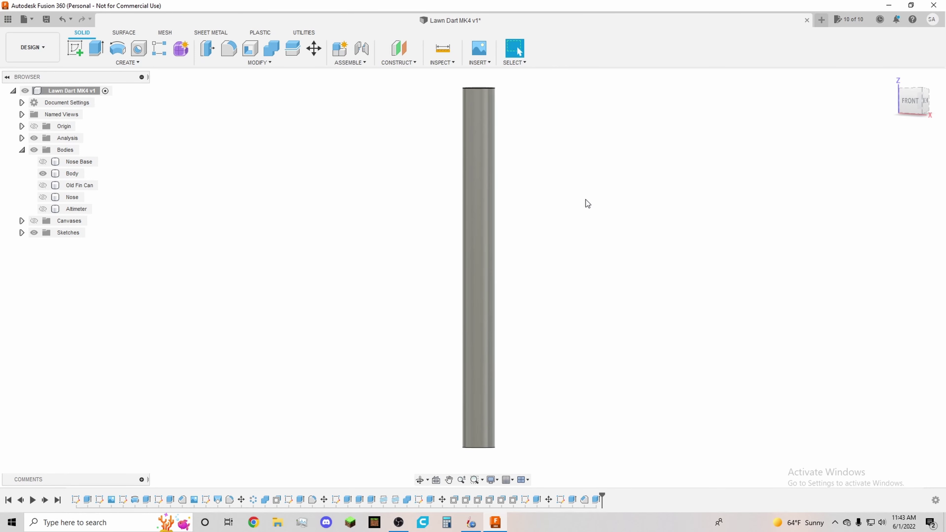
middle_click_drag(546, 241, 548, 276, "shift")
middle_click_drag(549, 409, 538, 328, "shift")
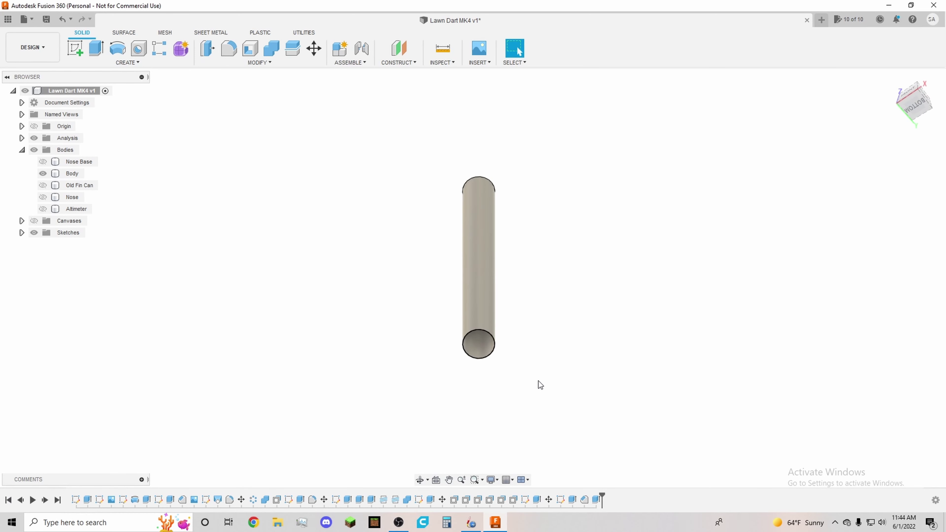
middle_click_drag(538, 381, 518, 408, "shift")
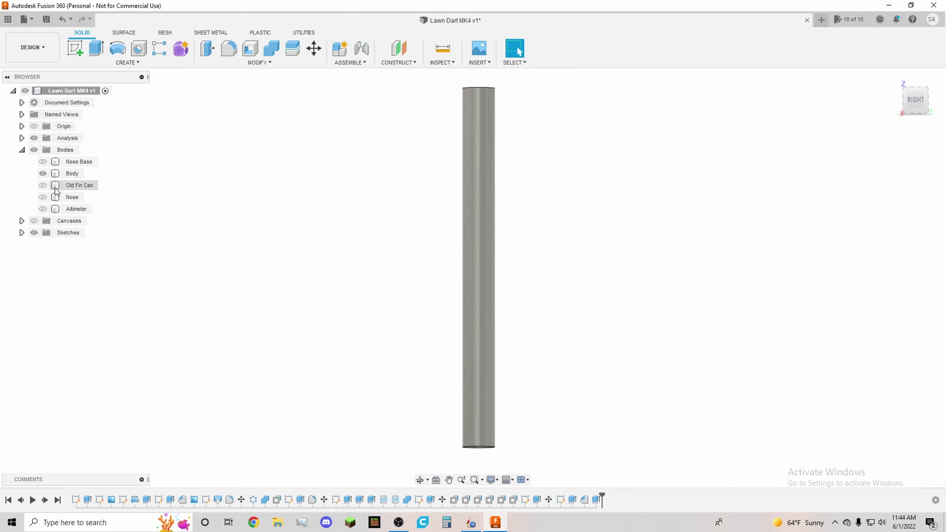
left_click(43, 186)
- Hide the Body tube and orbit around the Old Fin Can to inspect its filleted swept fins
left_click(42, 173)
middle_click_drag(750, 317, 594, 299, "shift")
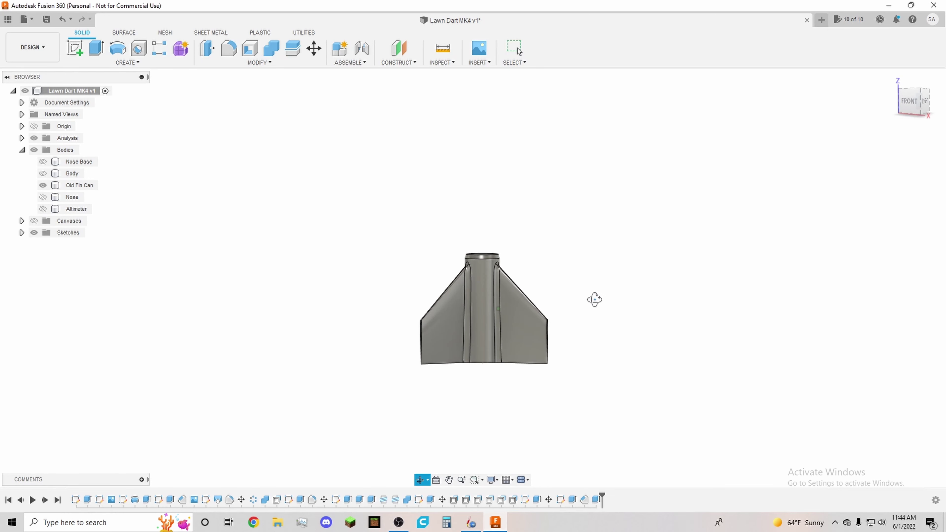
middle_click_drag(446, 353, 521, 275, "shift")
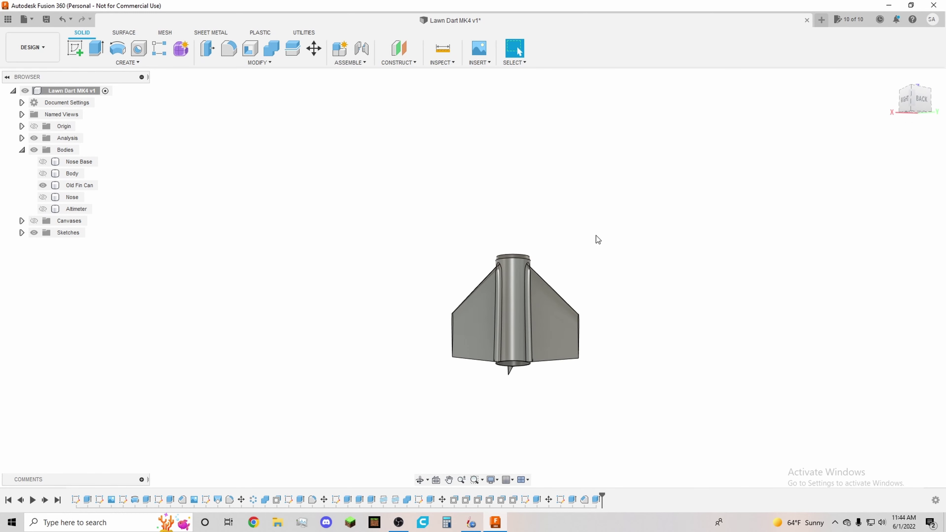
middle_click_drag(579, 250, 646, 273, "shift")
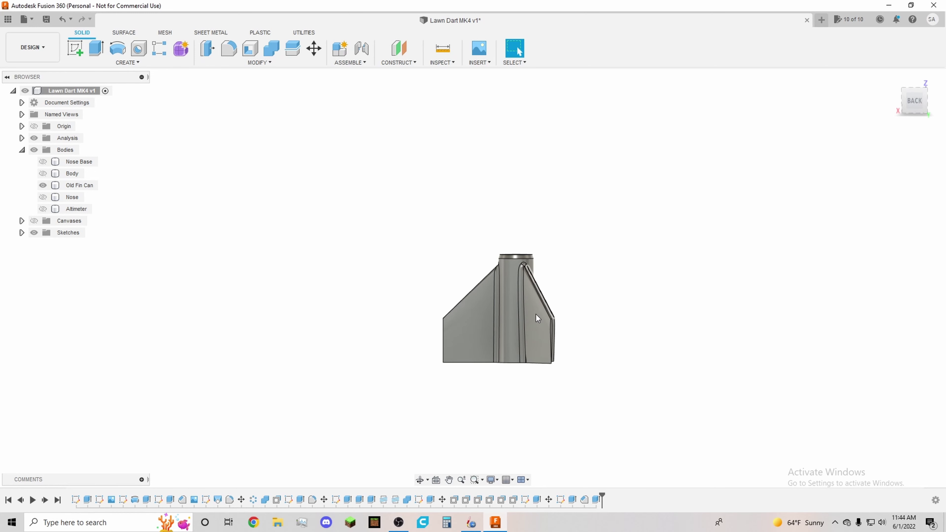
middle_click_drag(463, 268, 526, 347, "shift")
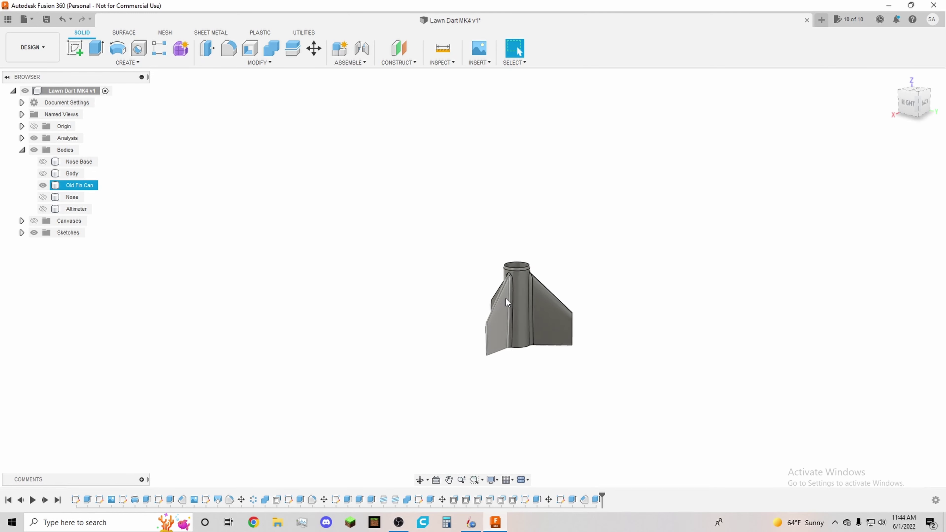
scroll(505, 299, "up", 3)
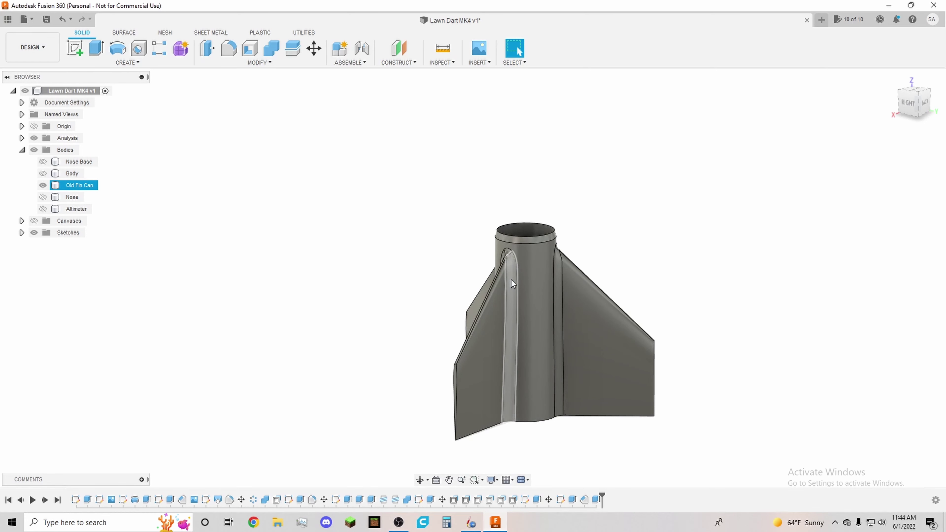
middle_click_drag(580, 433, 564, 431, "shift")
middle_click_drag(438, 354, 447, 382, "shift")
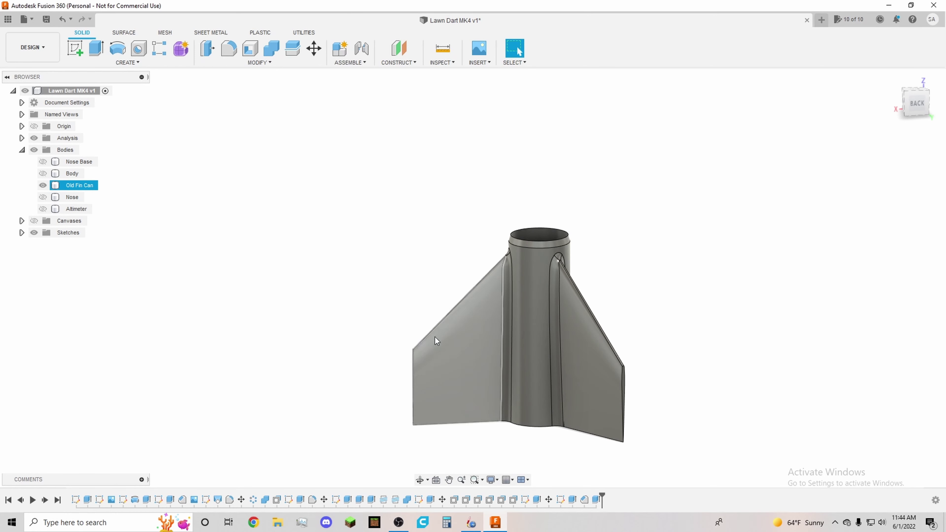
middle_click_drag(436, 439, 426, 410, "shift")
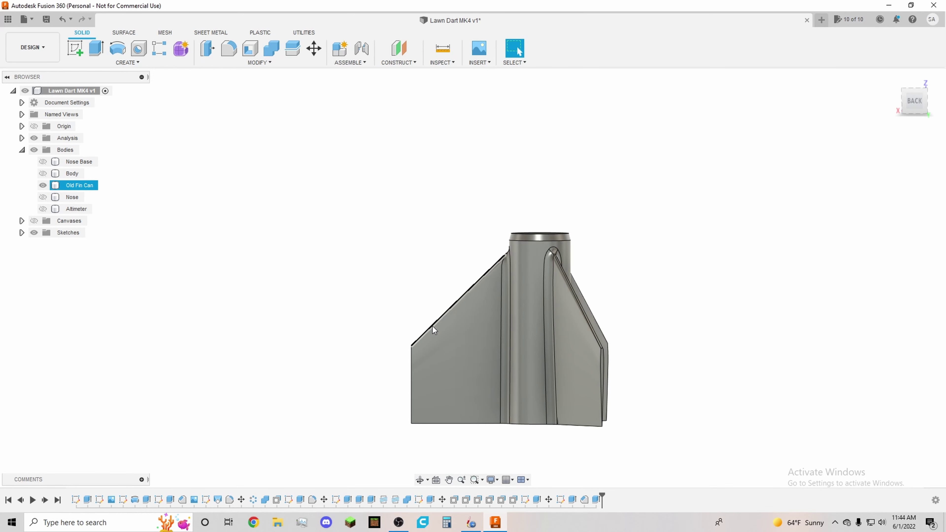
middle_click_drag(428, 418, 403, 278, "shift")
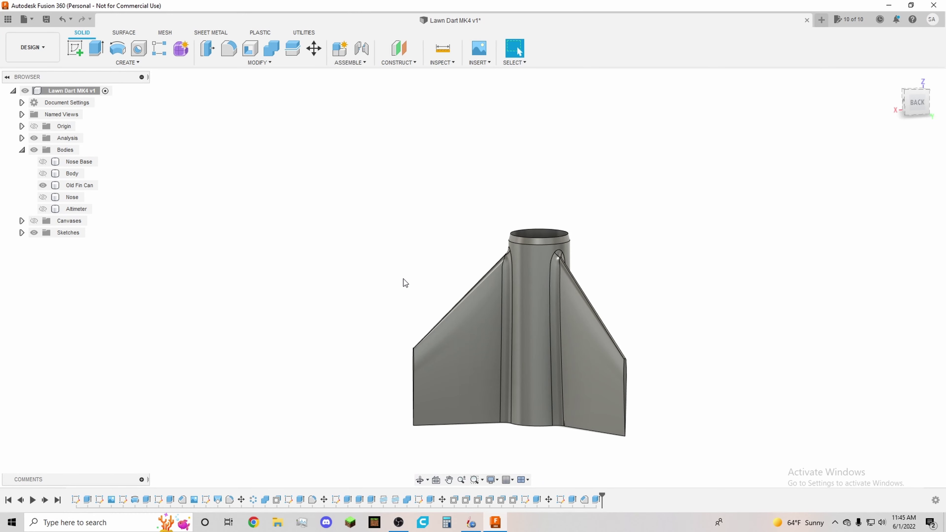
middle_click_drag(679, 333, 629, 316, "shift")
left_click(378, 266)
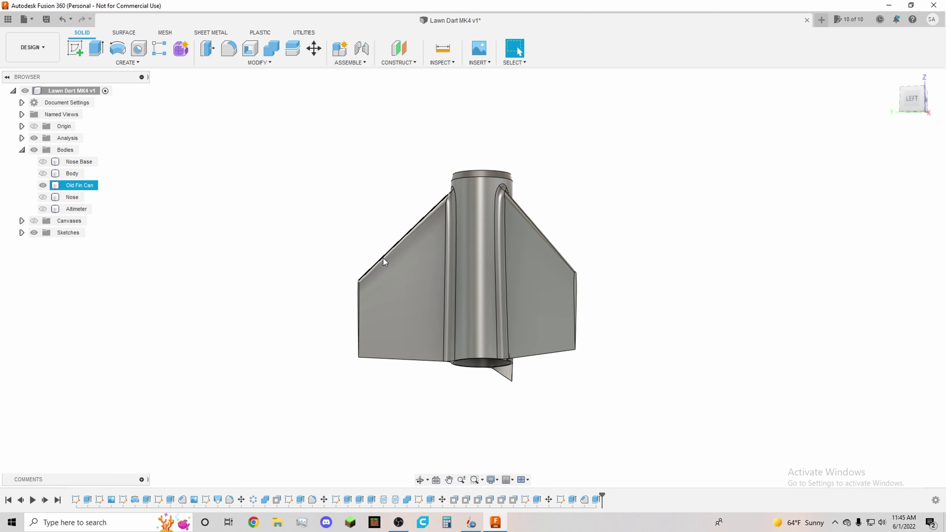
middle_click_drag(666, 251, 591, 293, "shift")
left_click(417, 272)
scroll(418, 279, "up", 4)
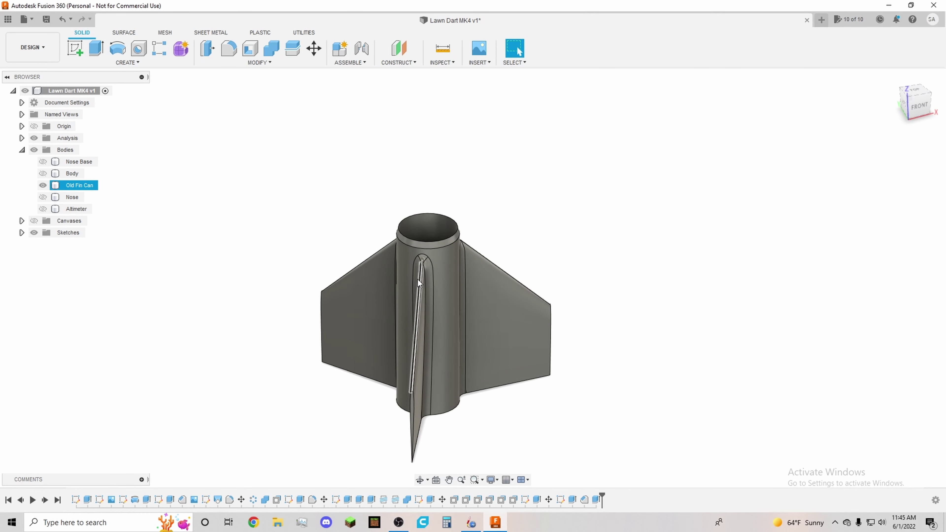
left_click(660, 333)
key("F6")
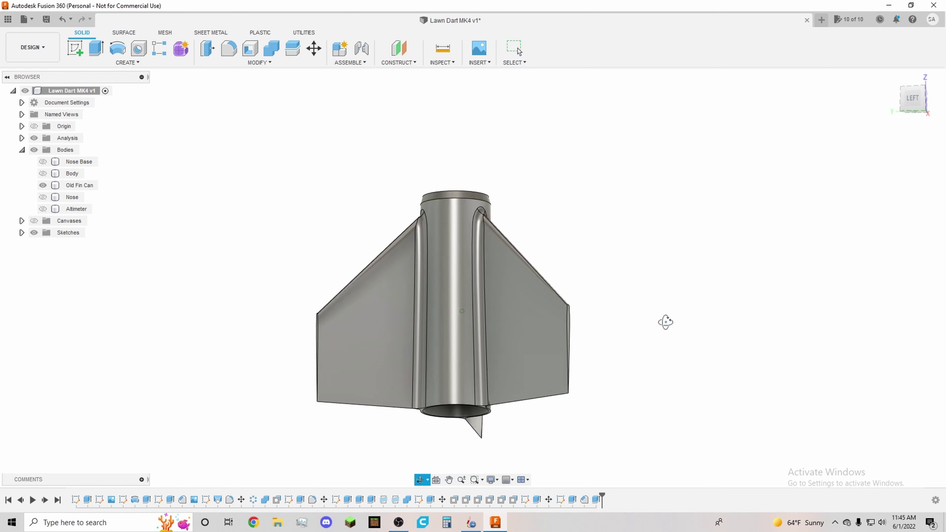
middle_click_drag(323, 245, 307, 175, "shift")
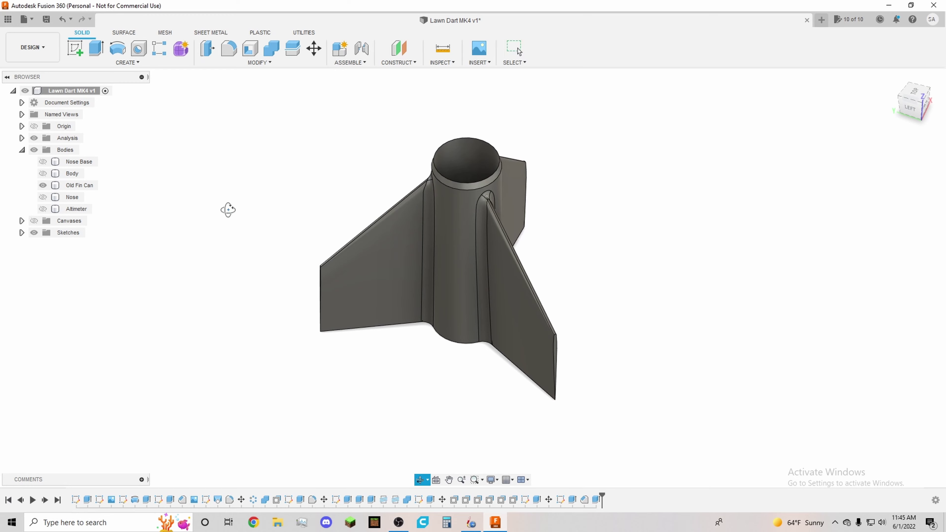
middle_click_drag(226, 209, 251, 130, "shift")
middle_click_drag(294, 195, 289, 262, "shift")
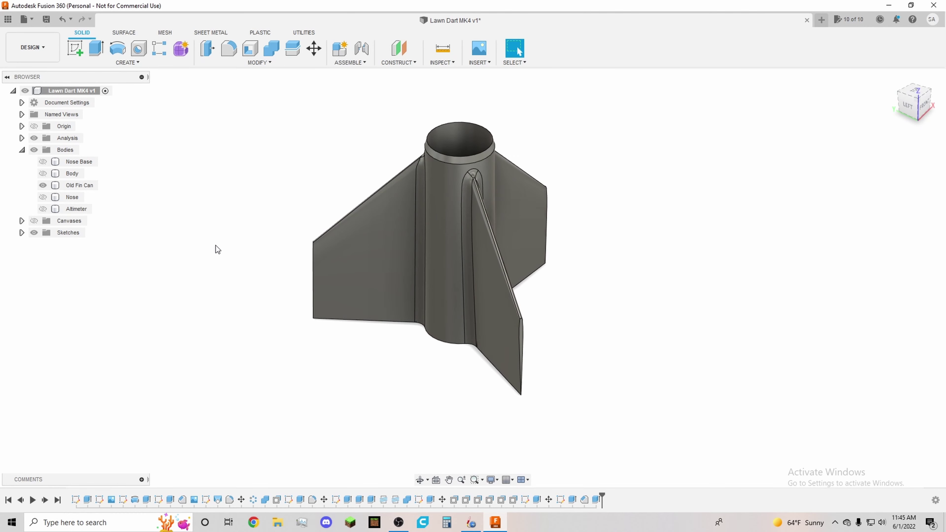
middle_click_drag(215, 249, 249, 190, "shift")
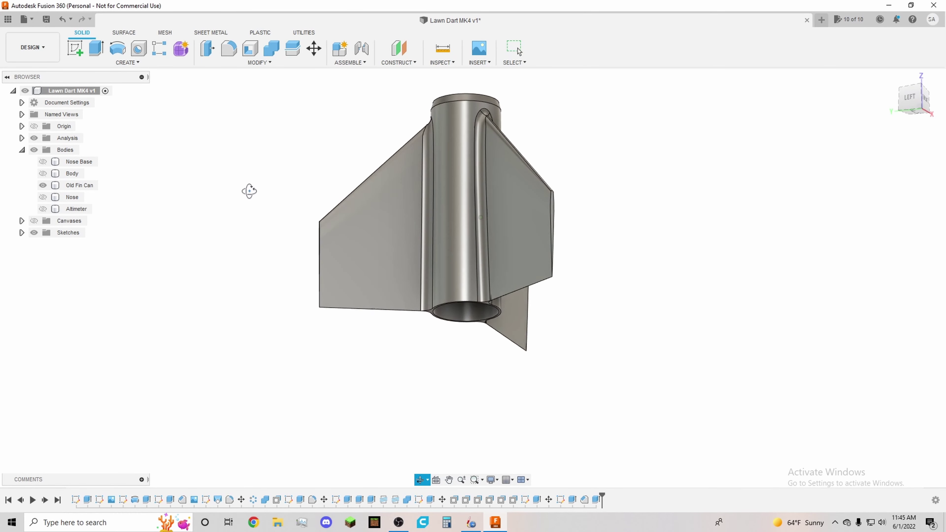
middle_click_drag(648, 239, 562, 182, "shift")
left_click(518, 48)
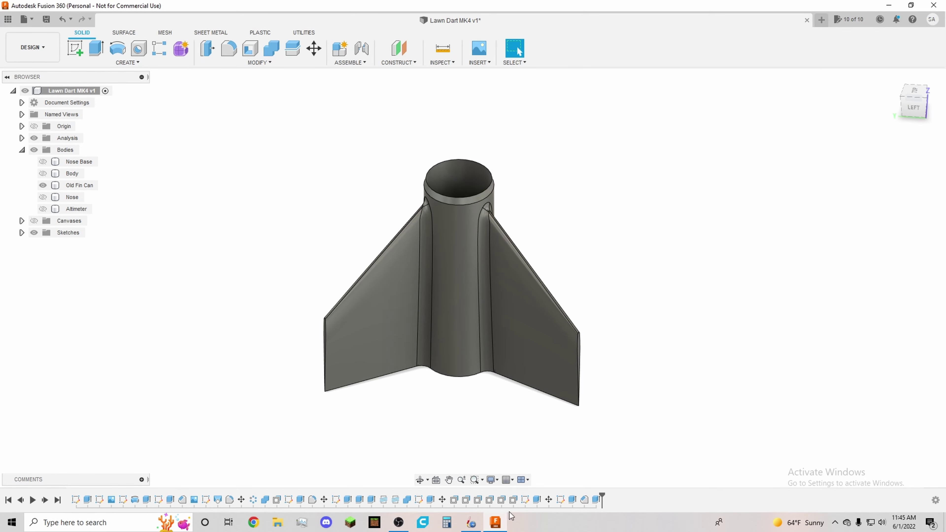
left_click(471, 523)
left_click(62, 29)
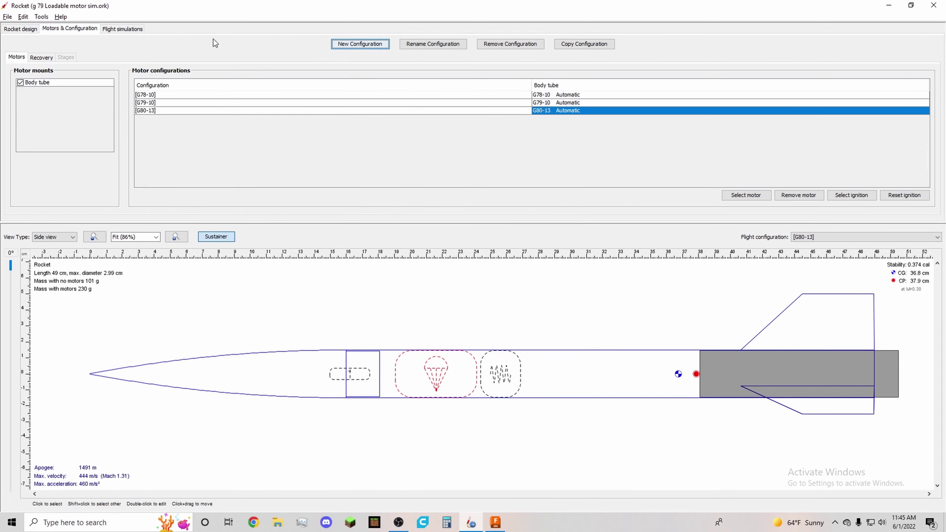
left_click(890, 6)
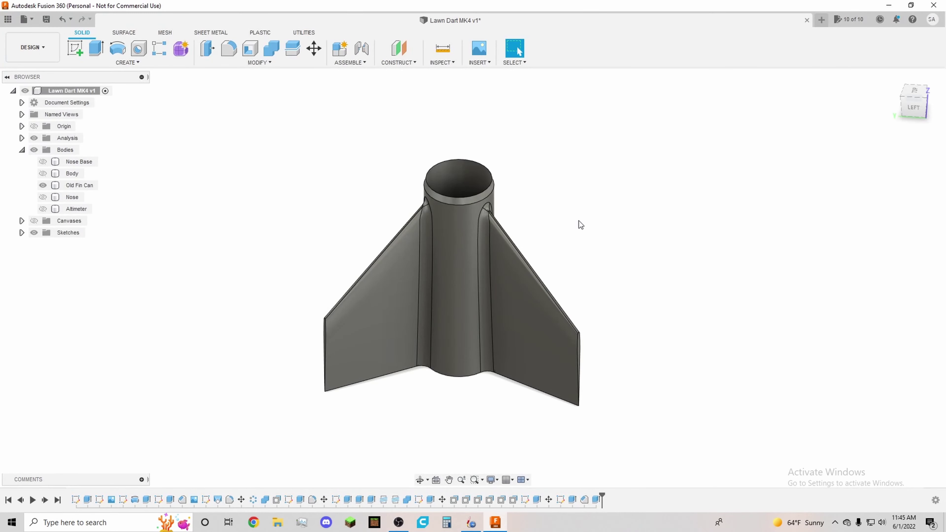
middle_click_drag(585, 215, 521, 236, "shift")
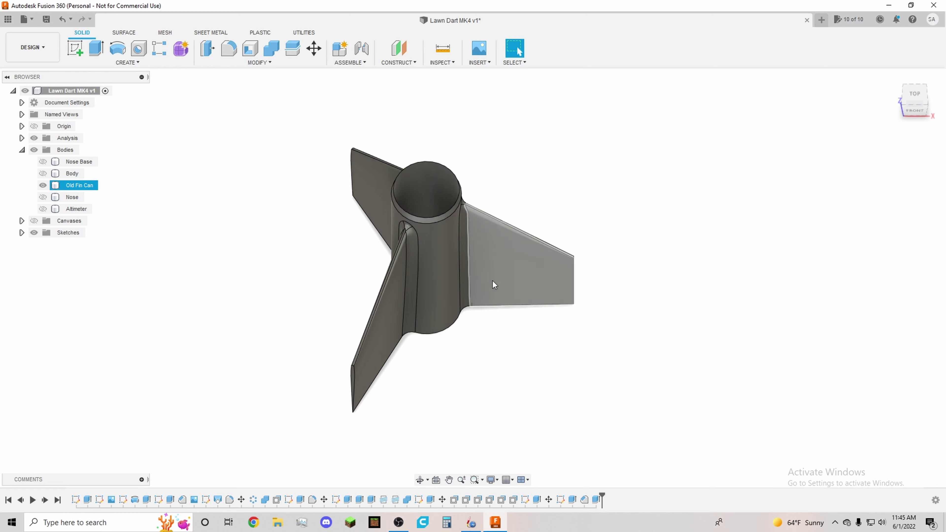
middle_click_drag(516, 339, 667, 265)
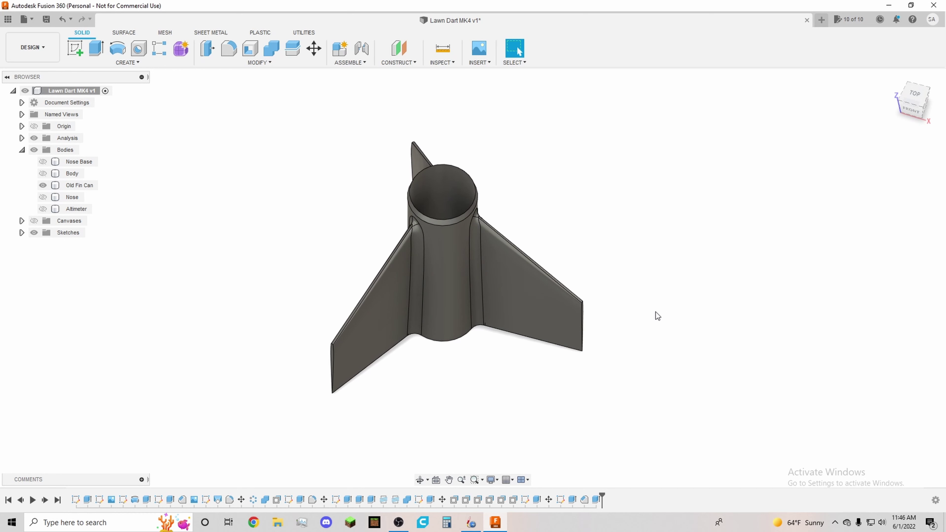
middle_click_drag(651, 257, 575, 253, "shift")
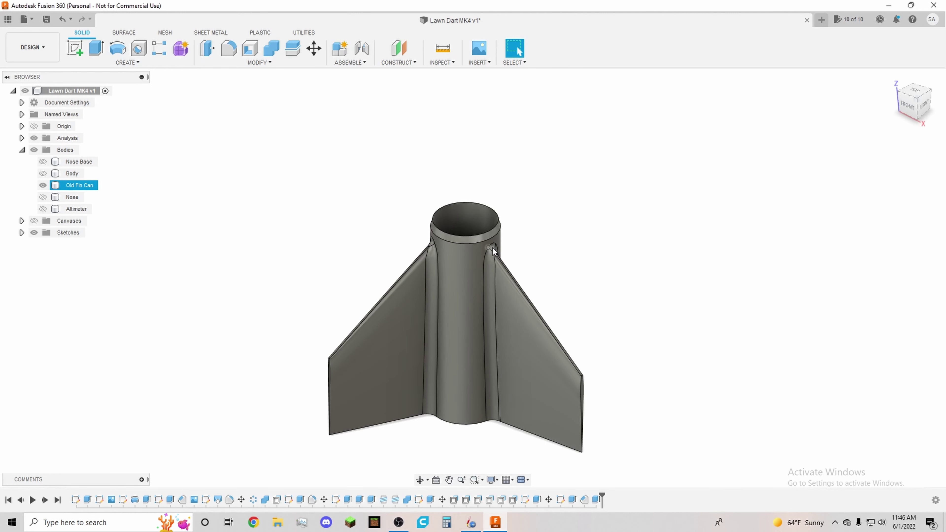
middle_click_drag(566, 315, 434, 404, "shift")
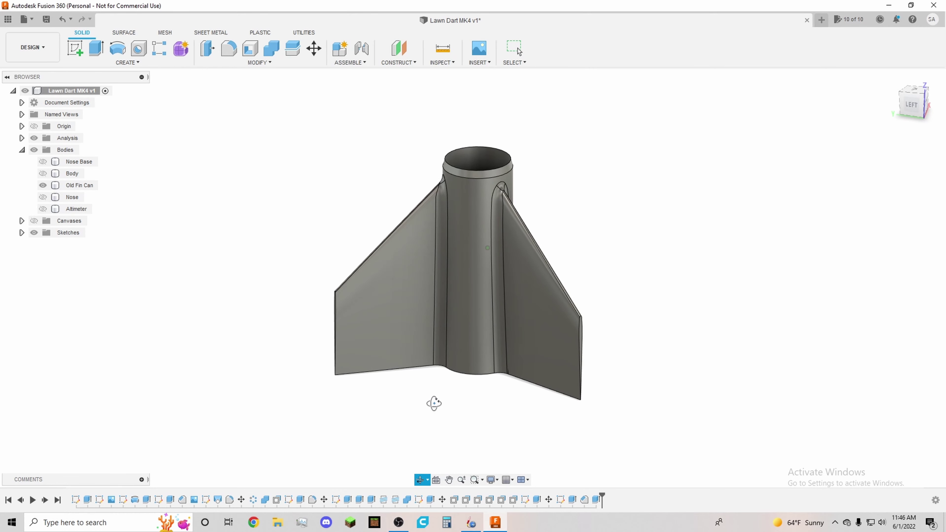
middle_click_drag(340, 393, 404, 347, "shift")
middle_click_drag(638, 358, 494, 354, "shift")
scroll(493, 355, "down", 3)
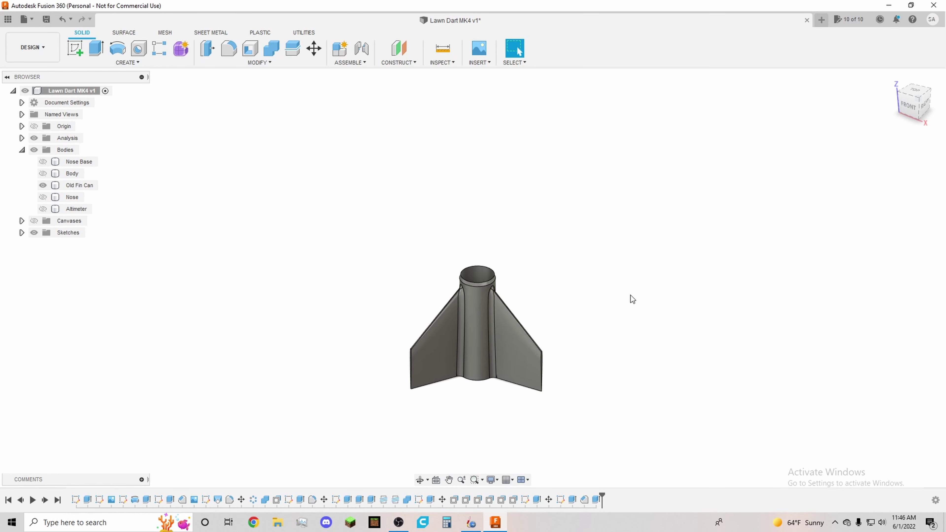